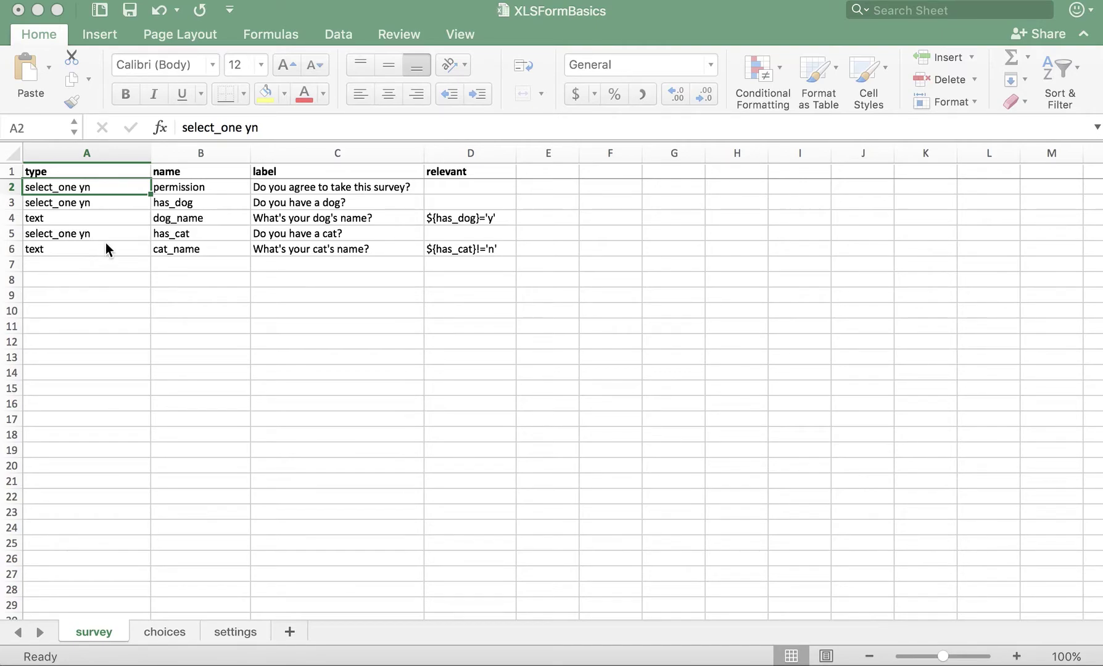
# Insert a new row above has_dog with type 'begin group'
pyautogui.click(102, 195)
pyautogui.click(63, 204)
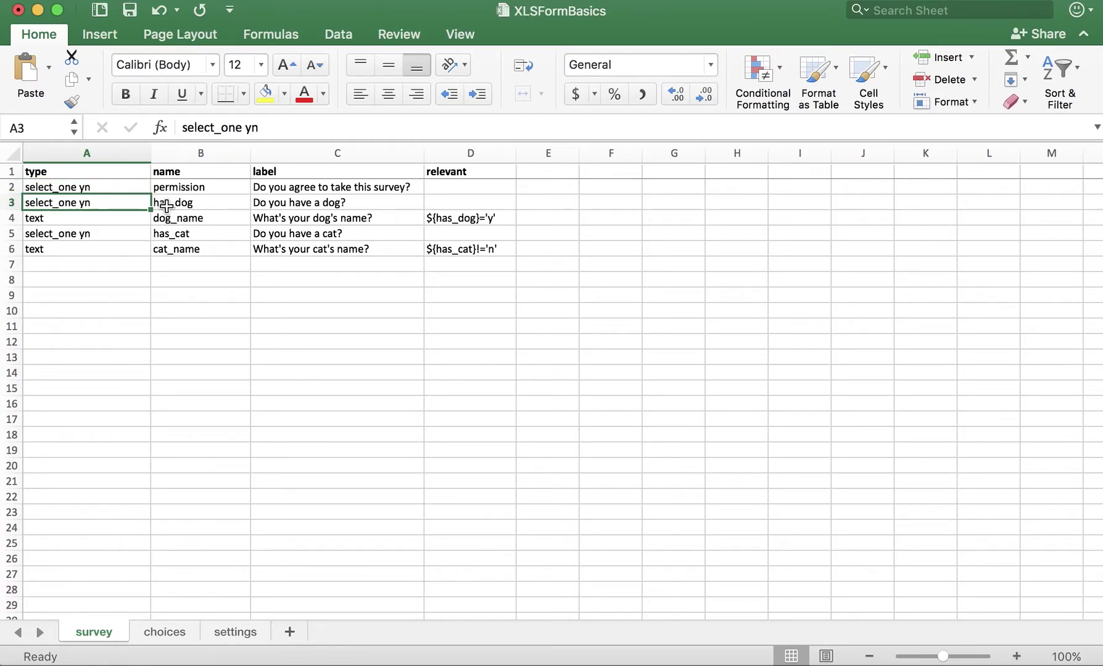
pyautogui.click(15, 203)
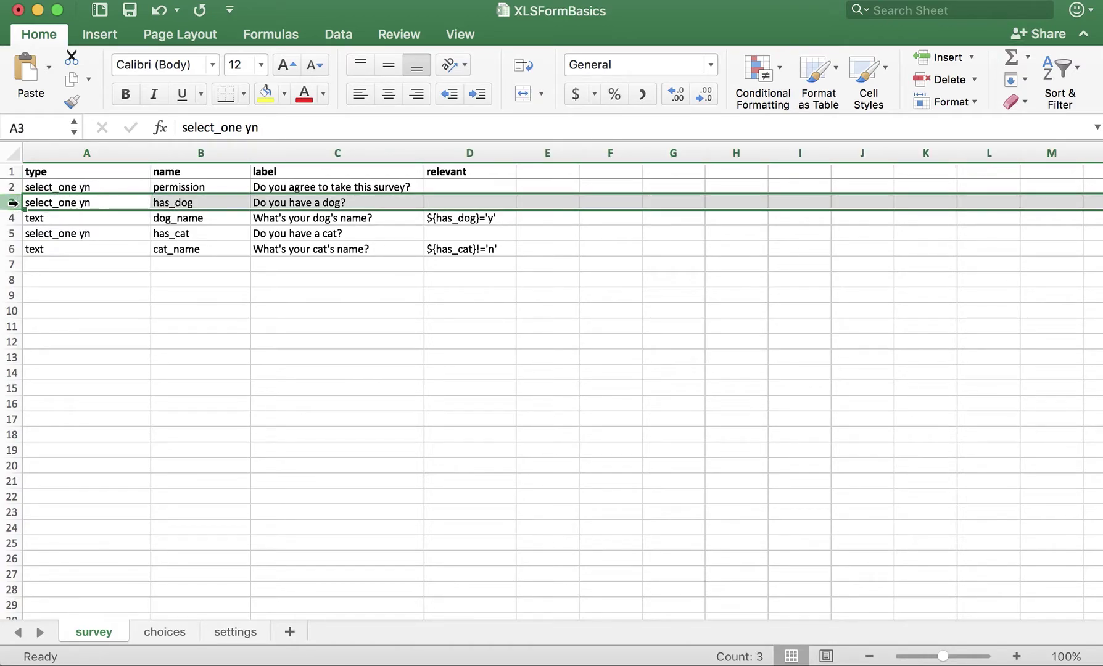
pyautogui.rightClick(13, 203)
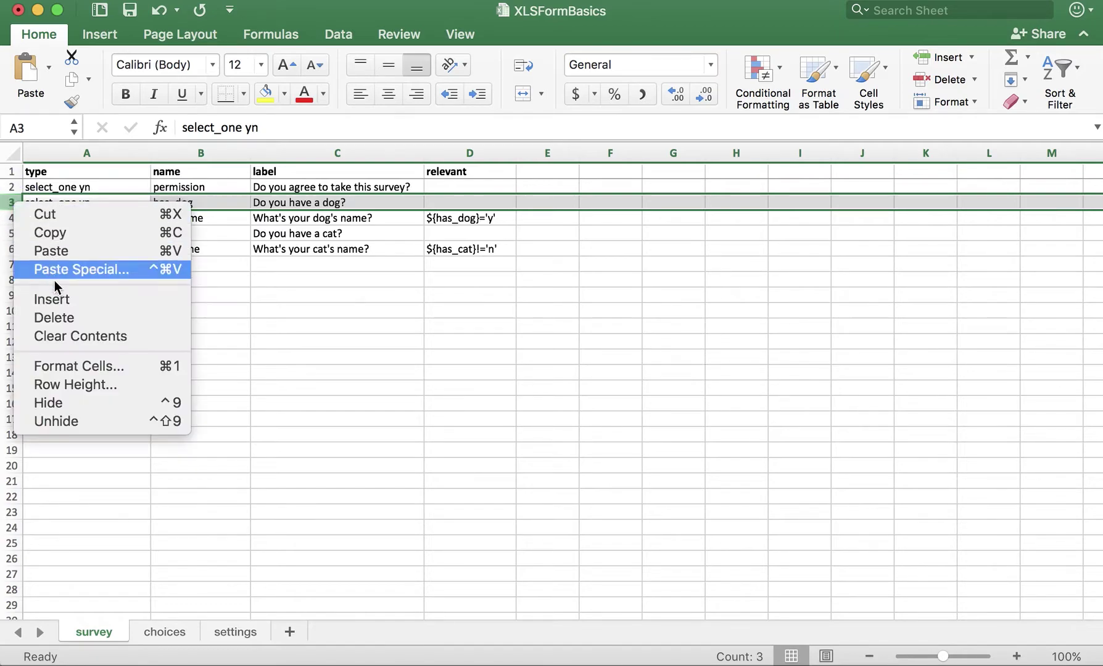
pyautogui.click(59, 298)
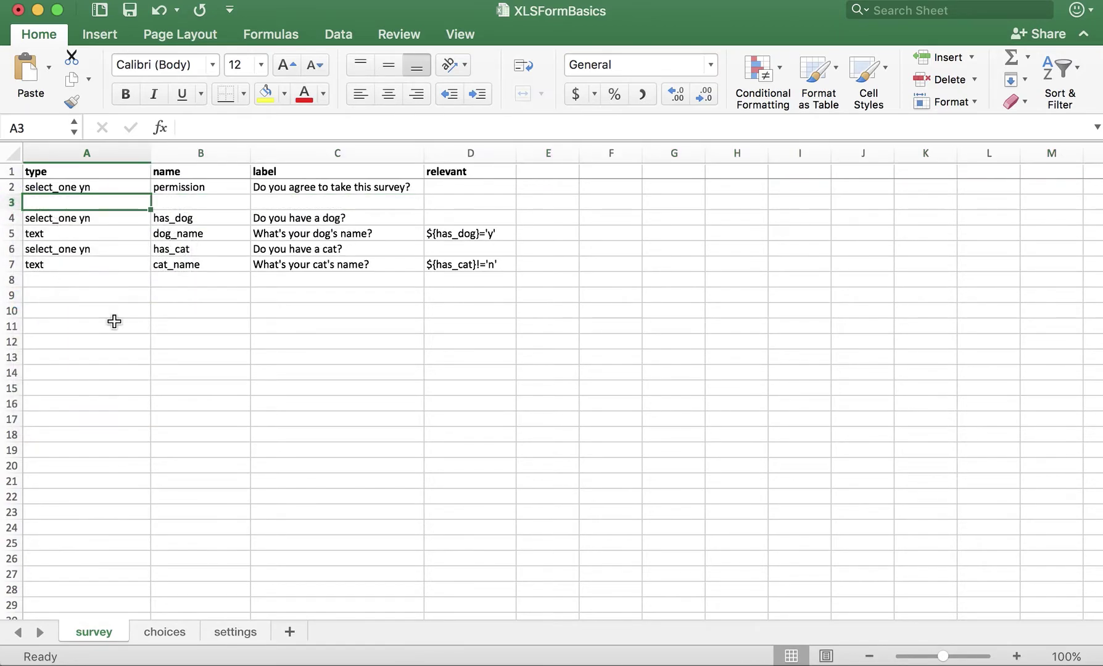
pyautogui.write('begin group')
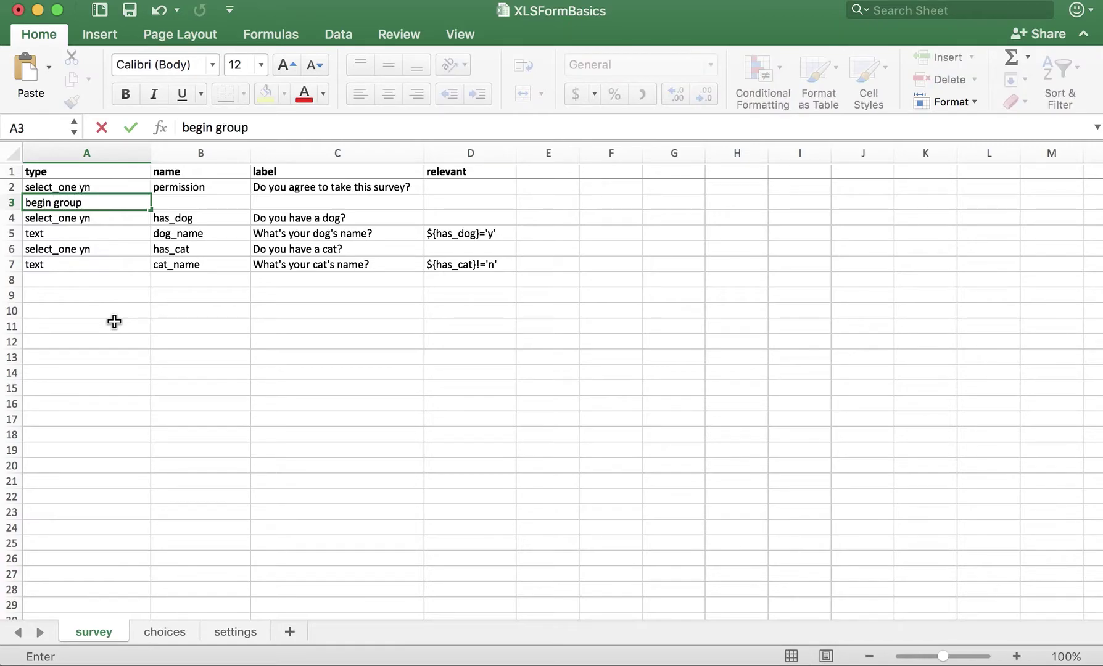
pyautogui.press('Return')
# Name the begin group row dog_questions with the label 'Dog Questions'
pyautogui.press('Right')
pyautogui.press('Up')
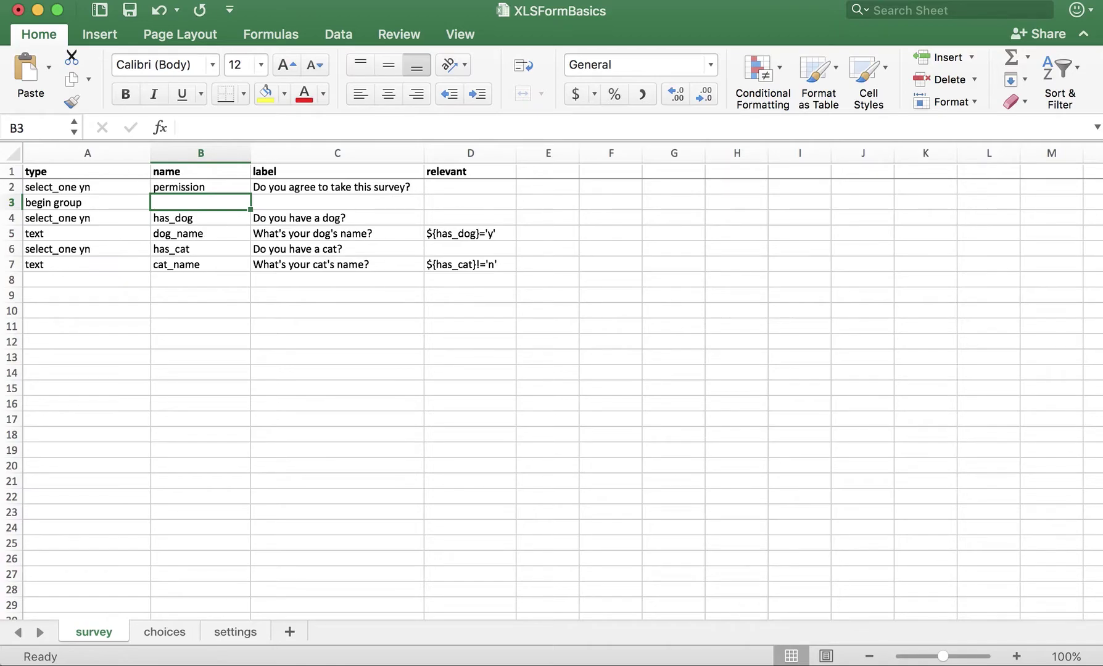
pyautogui.write('dog_')
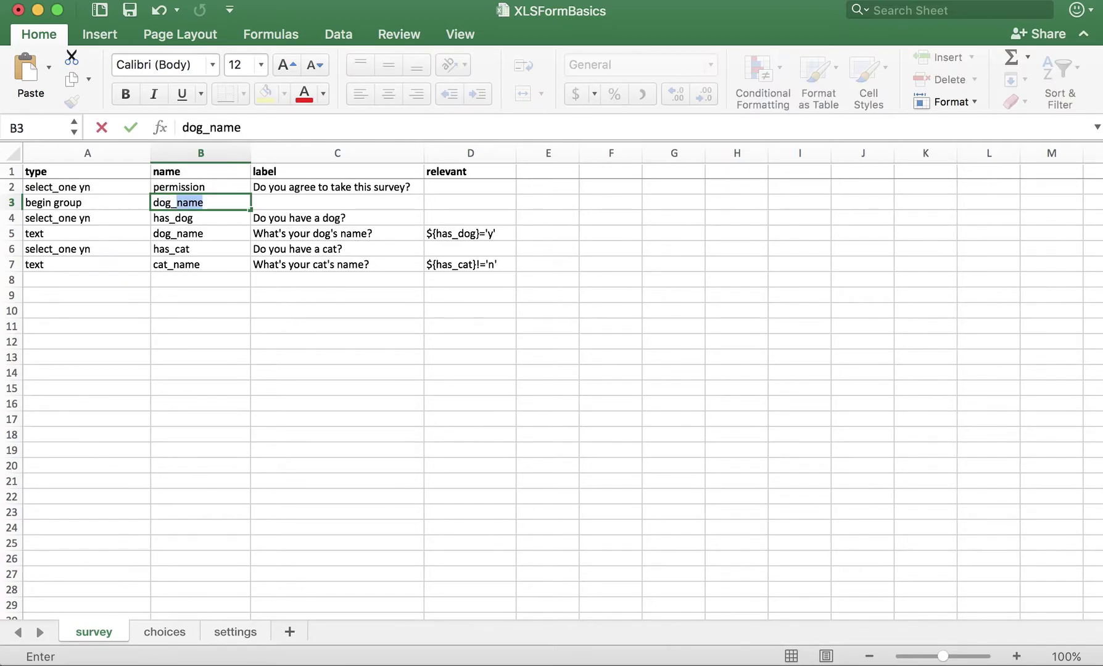
pyautogui.write('questions')
pyautogui.press('Tab')
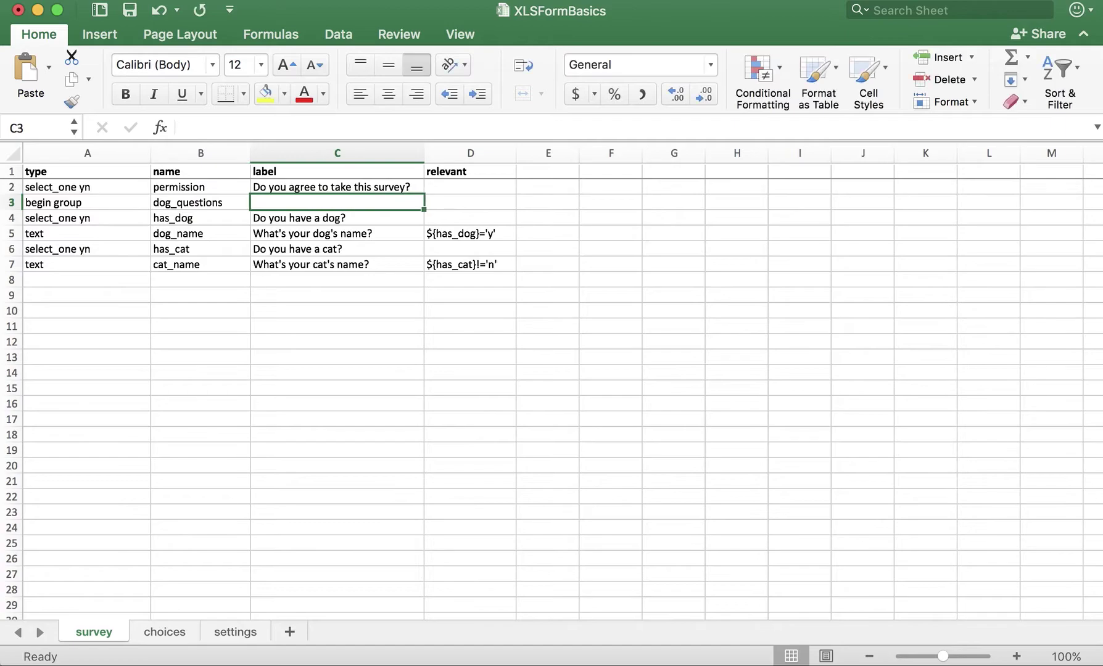
pyautogui.write('Dog Questions')
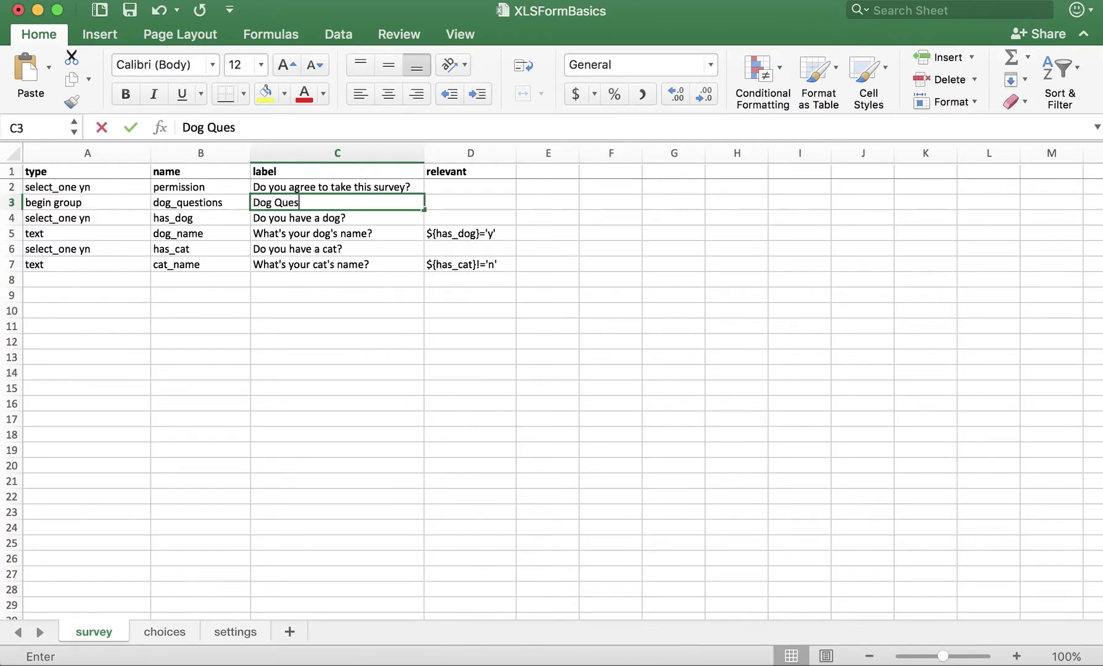
# Add an 'end group' row after dog_name to close the dog group
pyautogui.click(132, 246)
pyautogui.press('super+shift+plus')
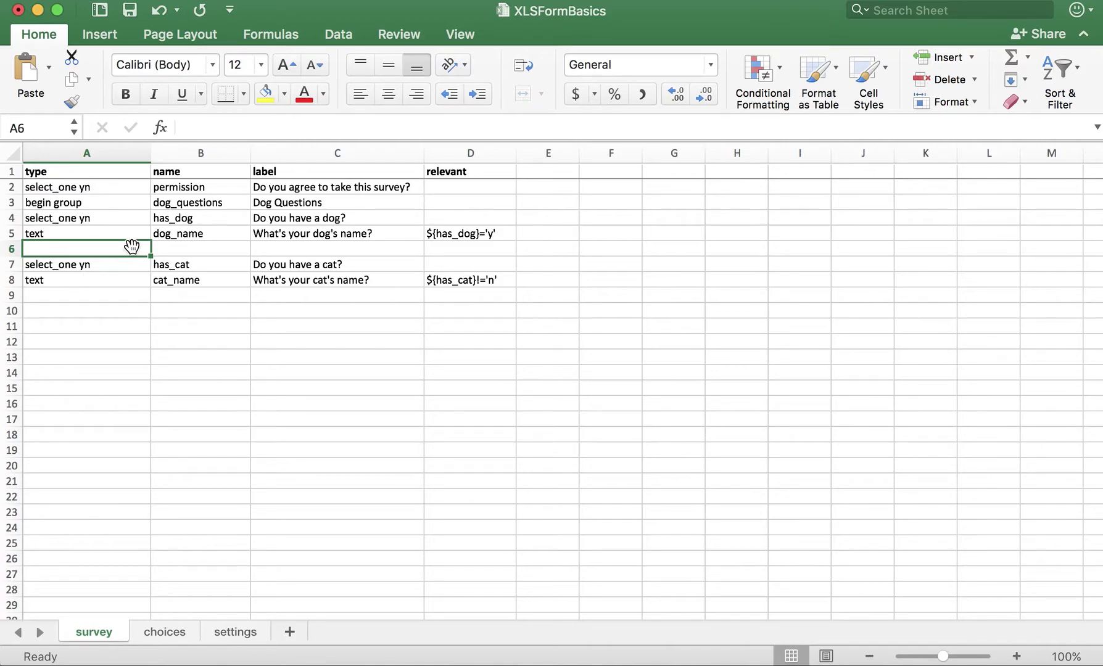
pyautogui.write('end g')
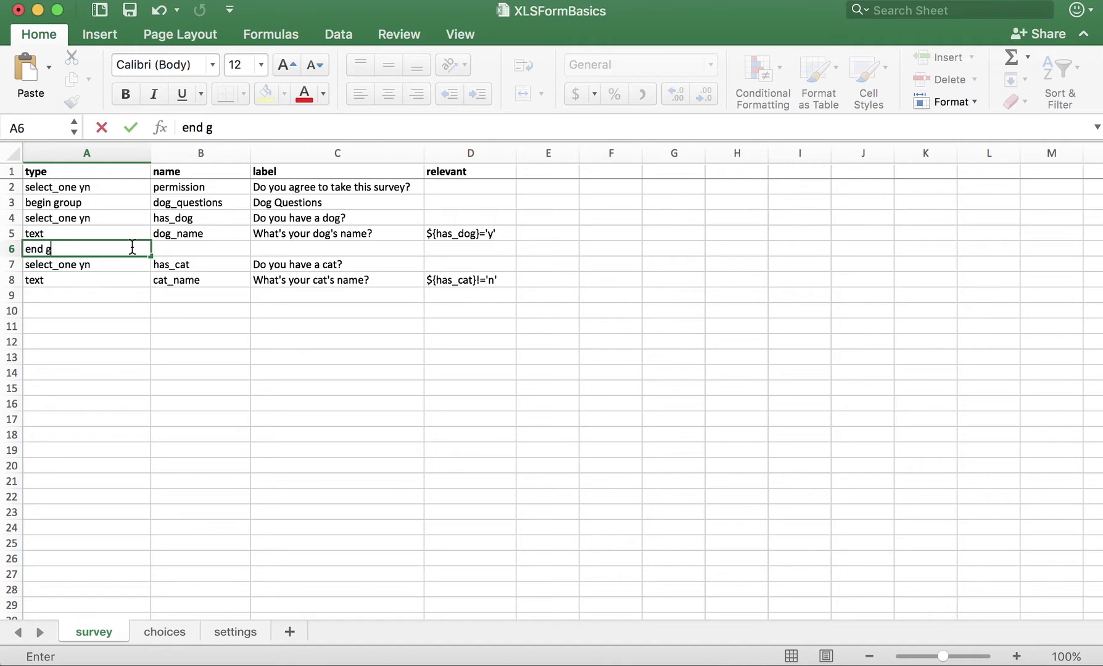
pyautogui.write('roup')
pyautogui.press('Return')
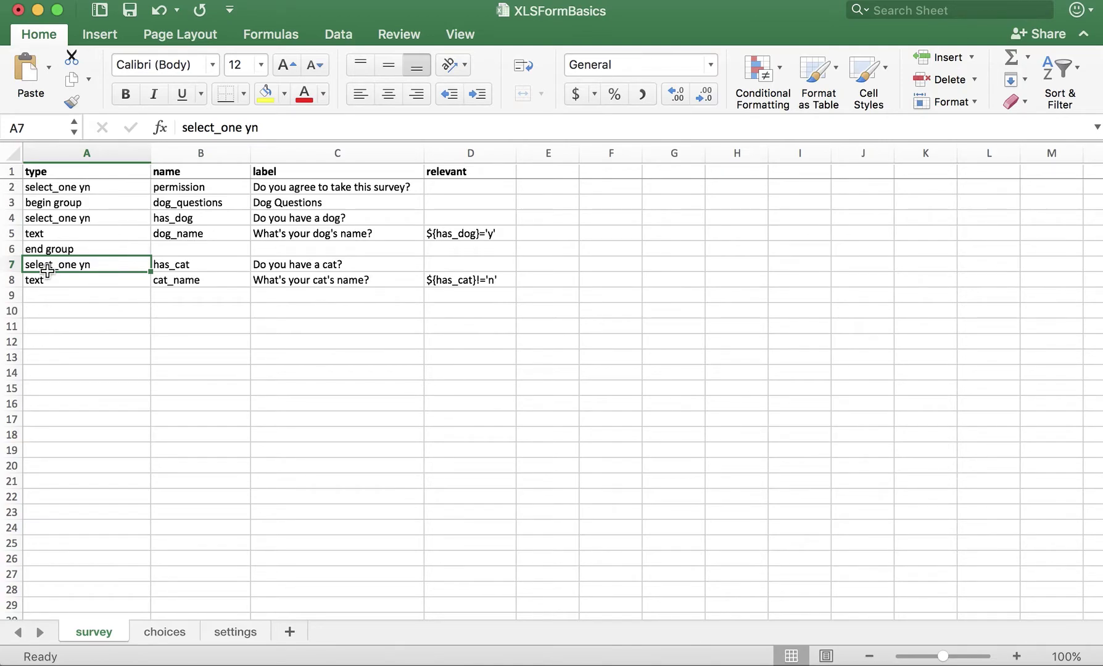
# Insert a 'begin group' row above has_cat named cat_questions, labelled 'Cat Questions'
pyautogui.click(11, 265)
pyautogui.rightClick(11, 269)
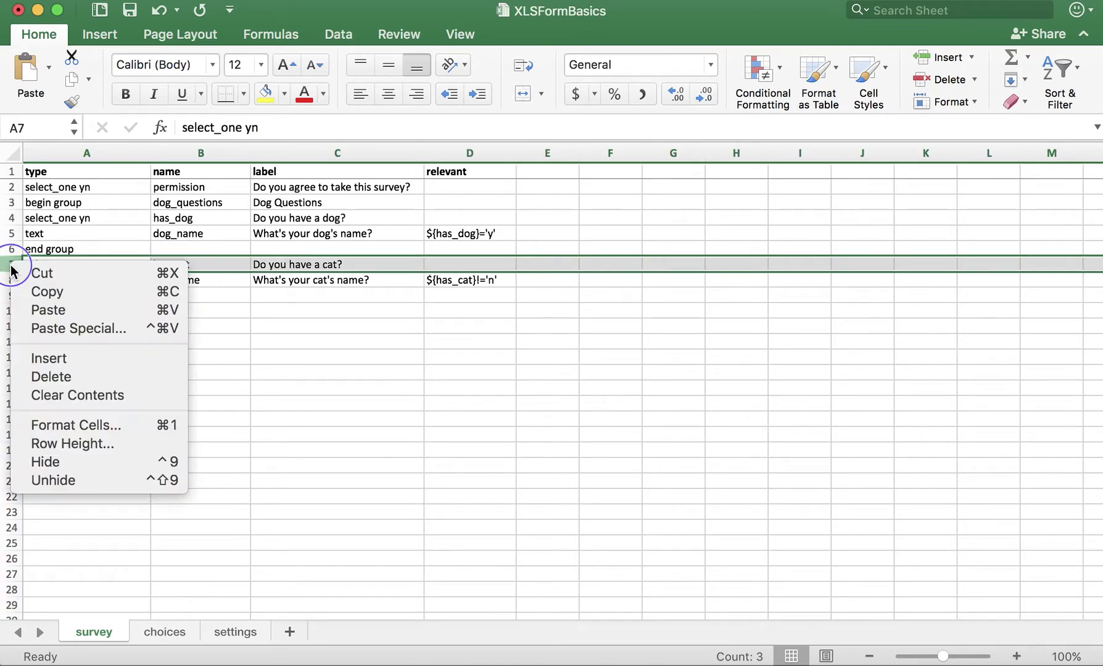
pyautogui.click(58, 358)
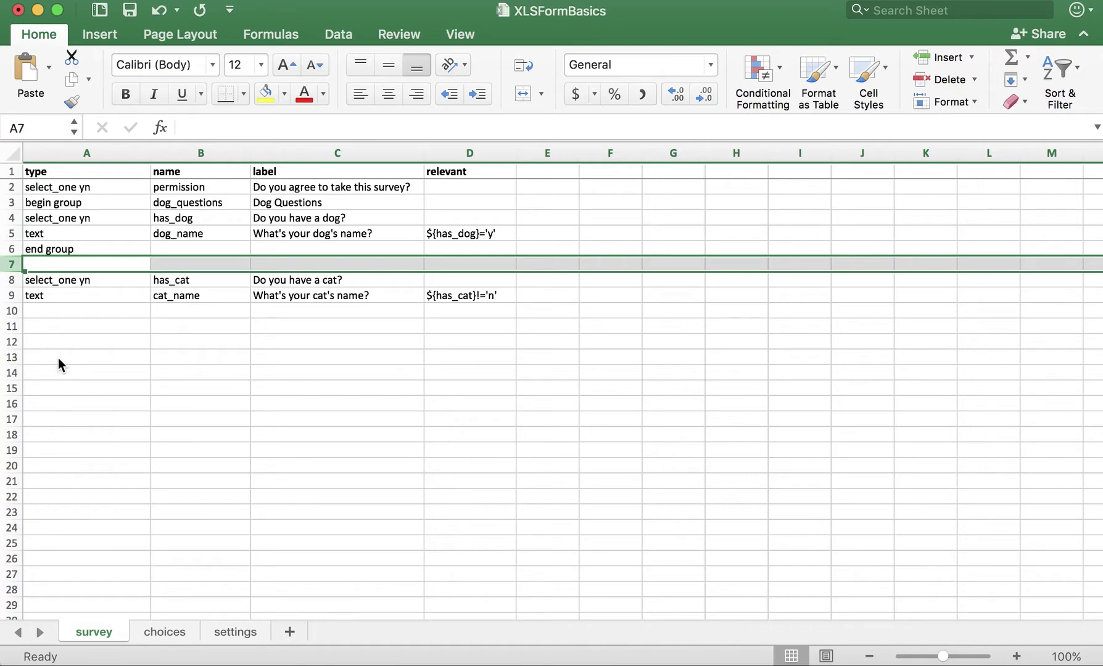
pyautogui.click(125, 264)
pyautogui.write('beg')
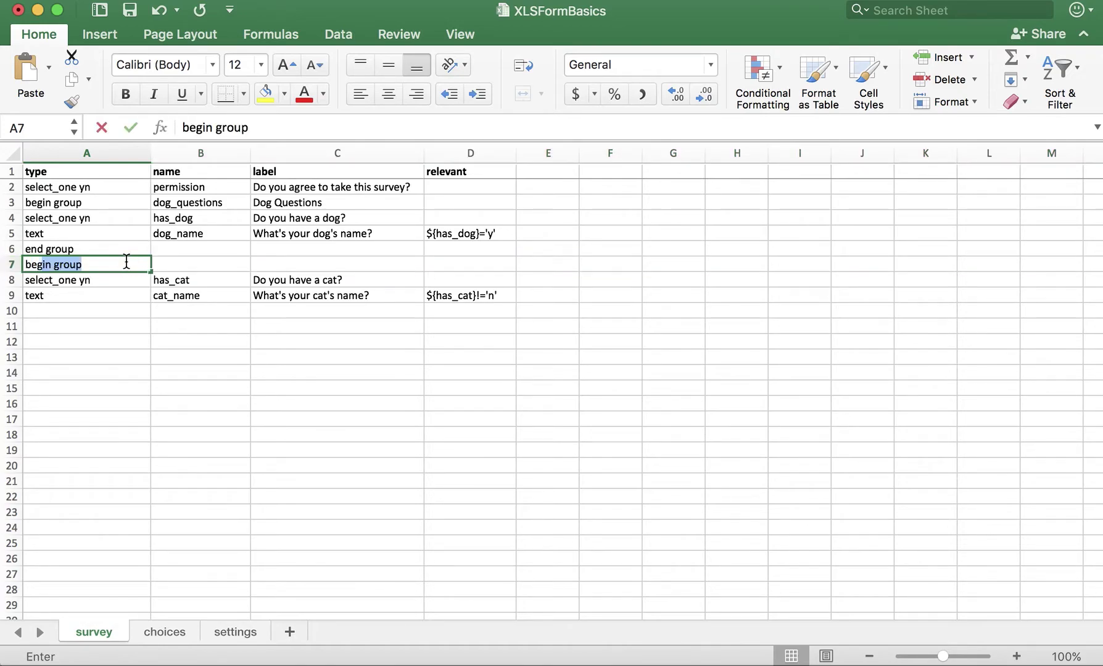
pyautogui.write('in group')
pyautogui.press('Tab')
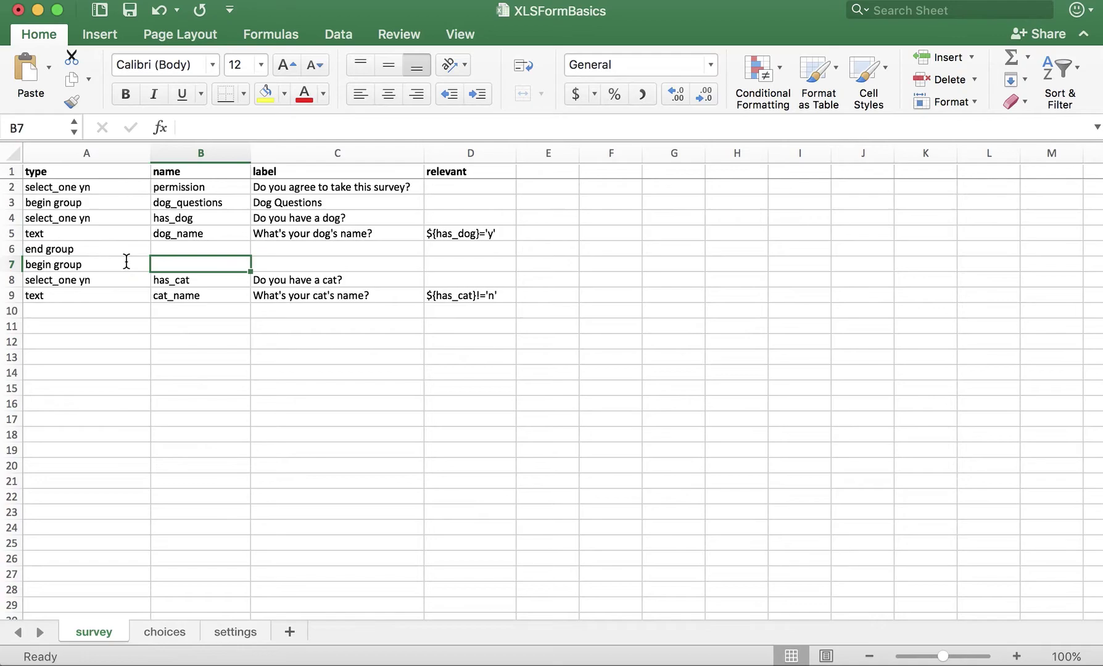
pyautogui.write('cat_')
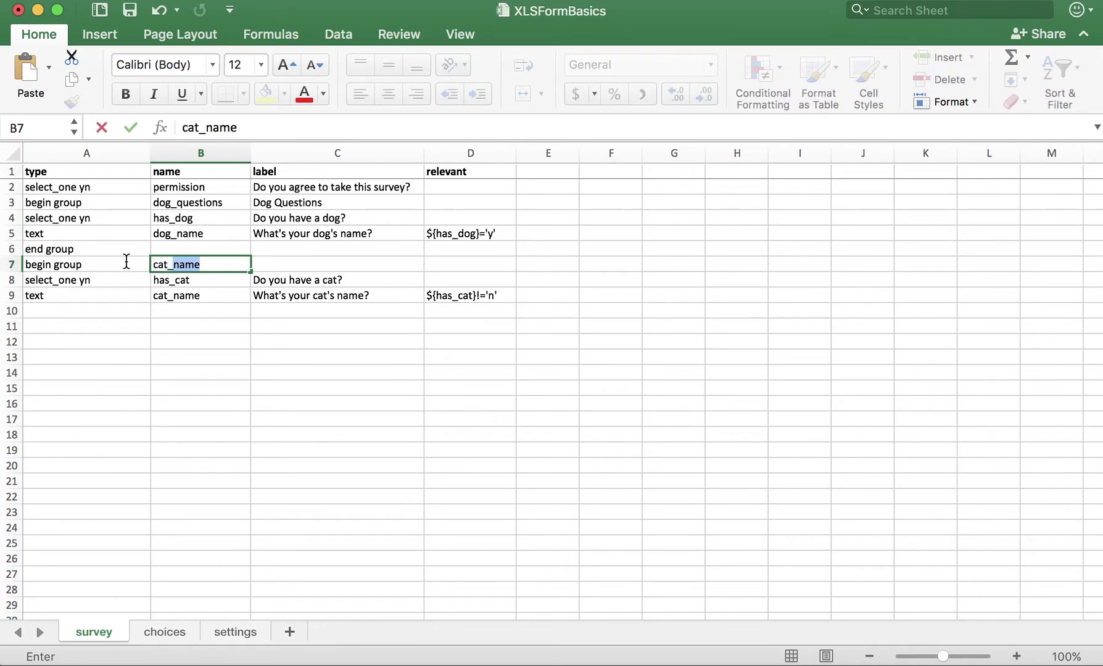
pyautogui.write('questions')
pyautogui.press('Tab')
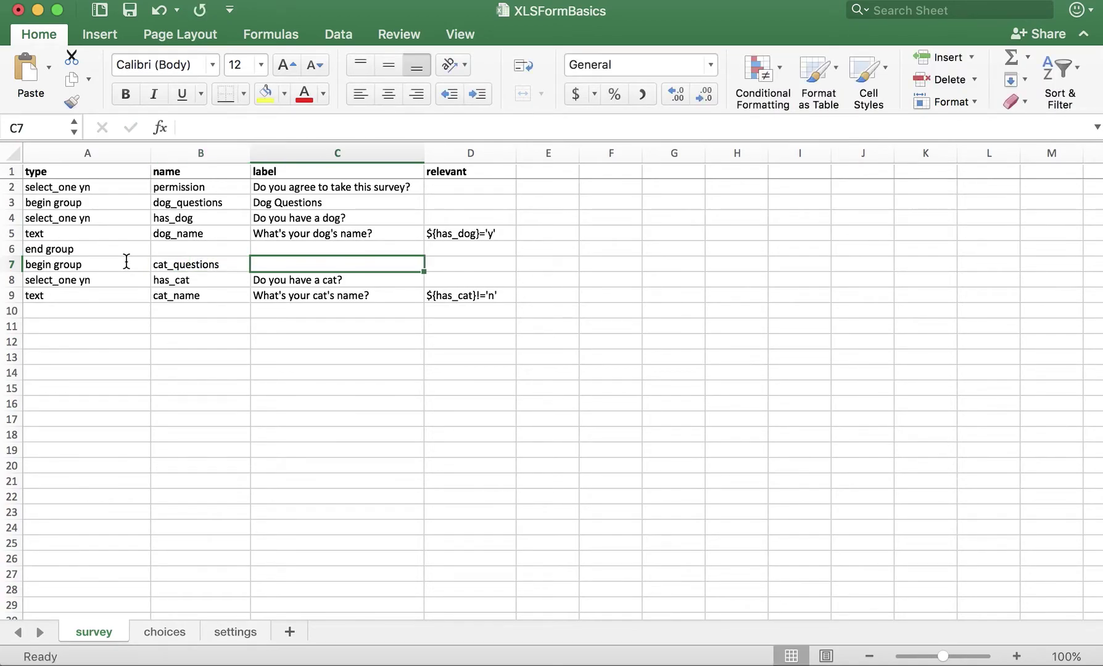
pyautogui.write('Cat Ques')
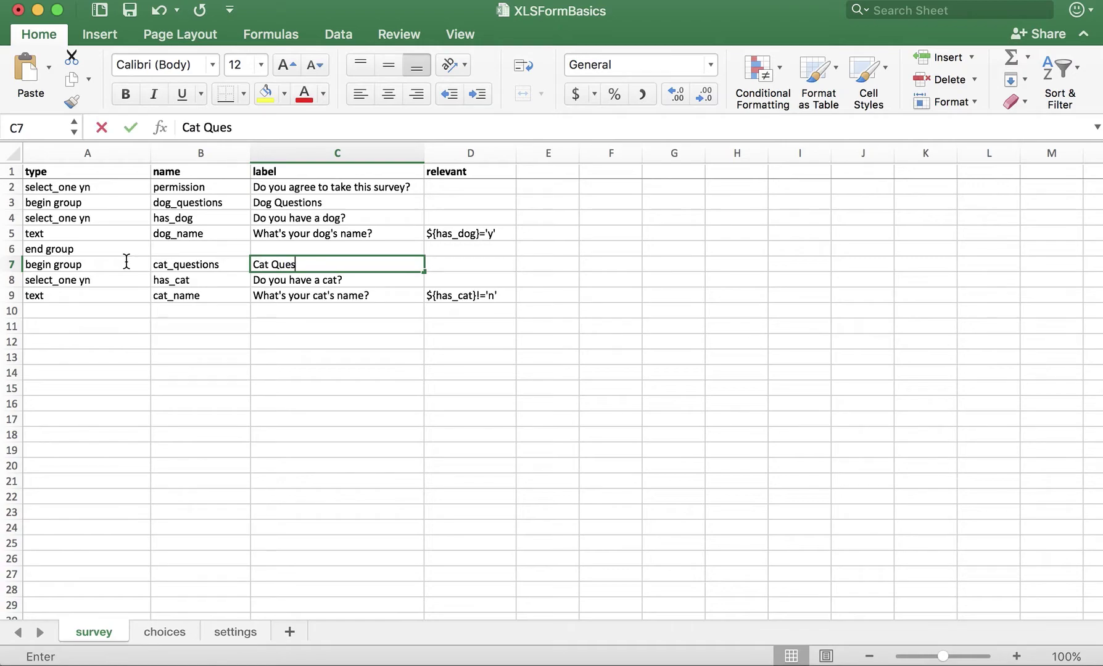
pyautogui.write('tions')
pyautogui.press('Return')
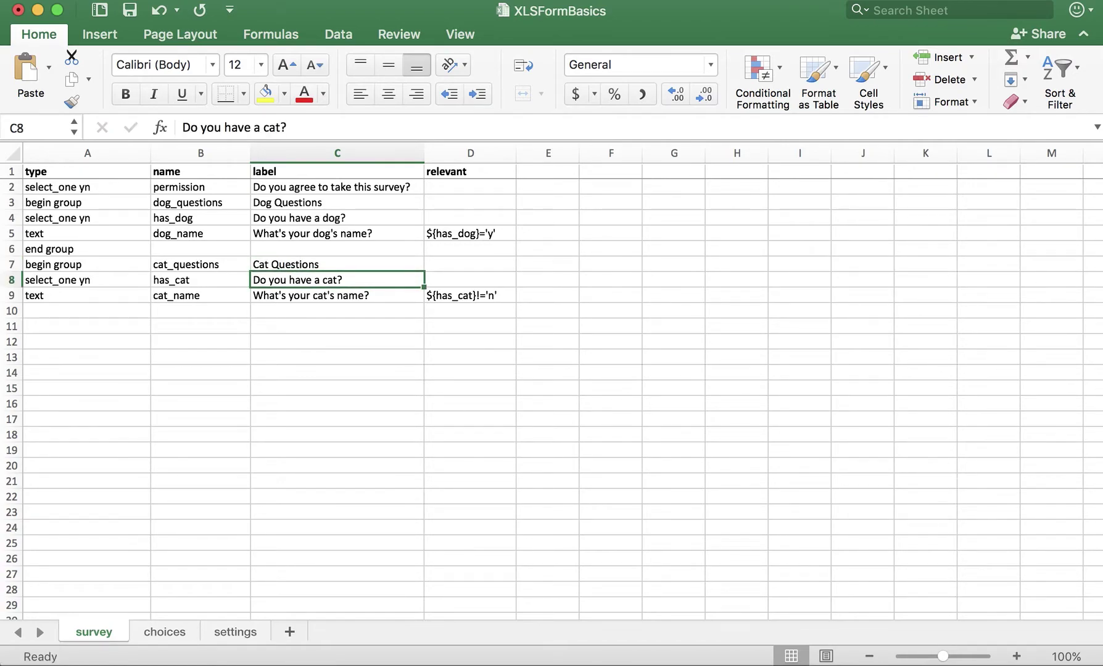
# Add an 'end group' row in A10 after cat_name to close the cat group
pyautogui.click(66, 310)
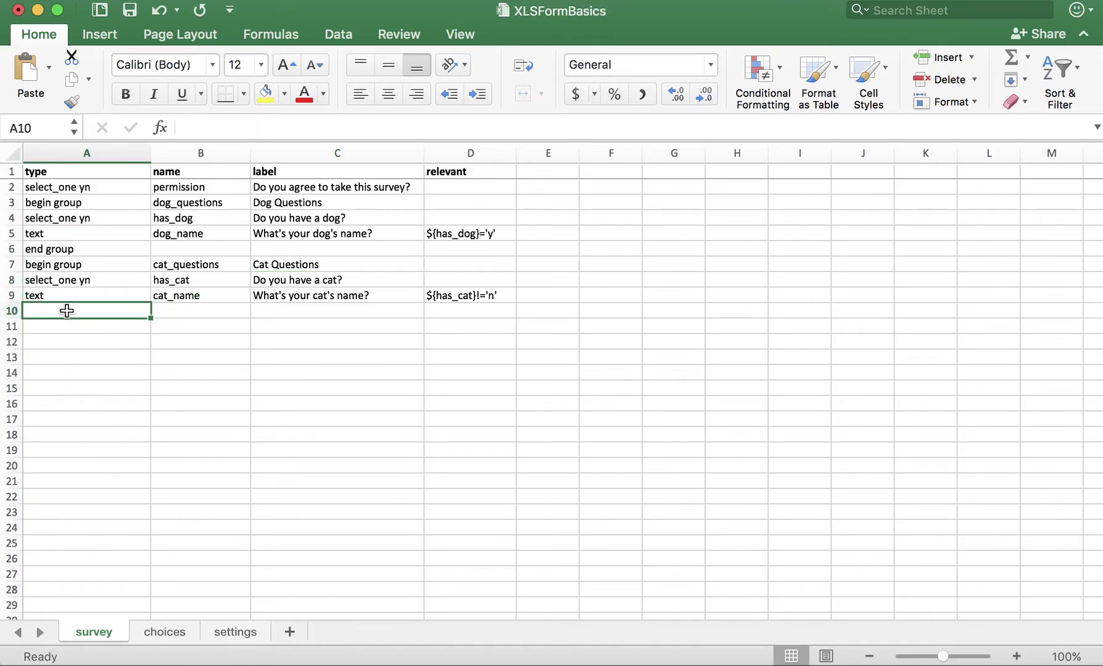
pyautogui.write('end group')
pyautogui.press('Return')
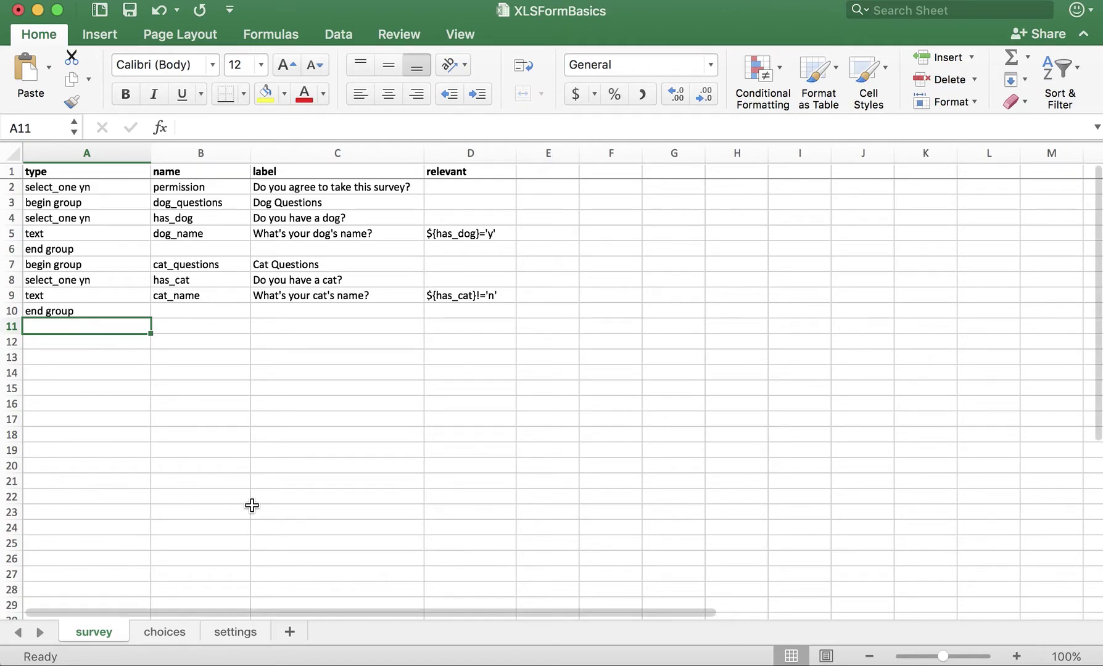
pyautogui.click(467, 202)
pyautogui.press('Down')
pyautogui.press('Down')
pyautogui.press('Down')
pyautogui.press('Down')
pyautogui.press('Down')
pyautogui.press('Down')
pyautogui.press('Down')
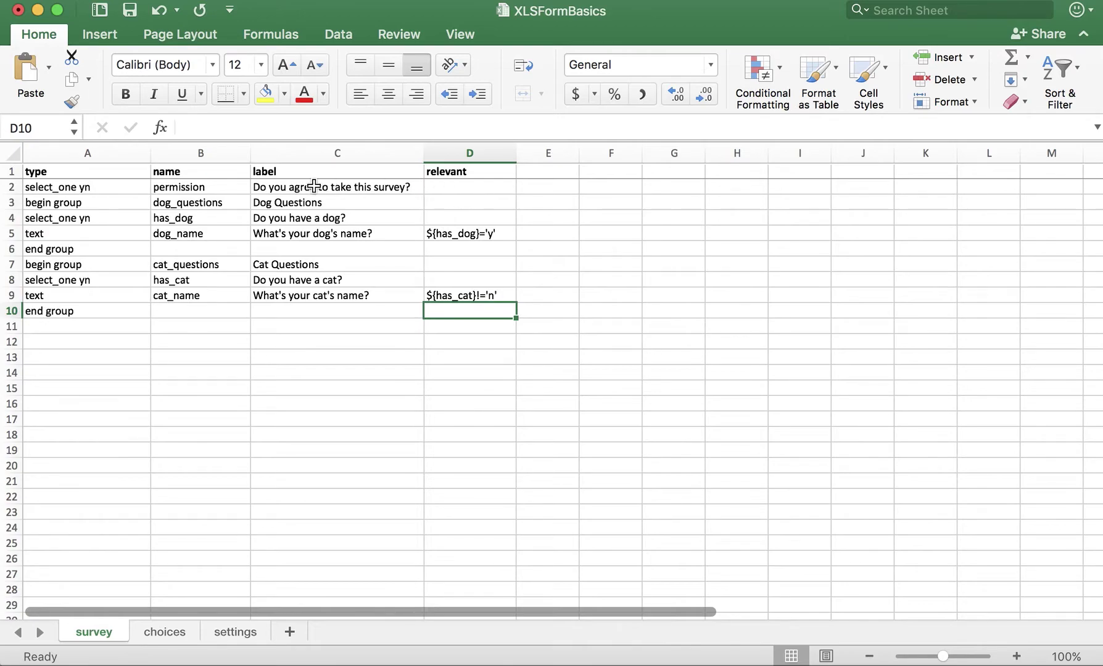
pyautogui.moveTo(244, 186); pyautogui.dragTo(373, 187)
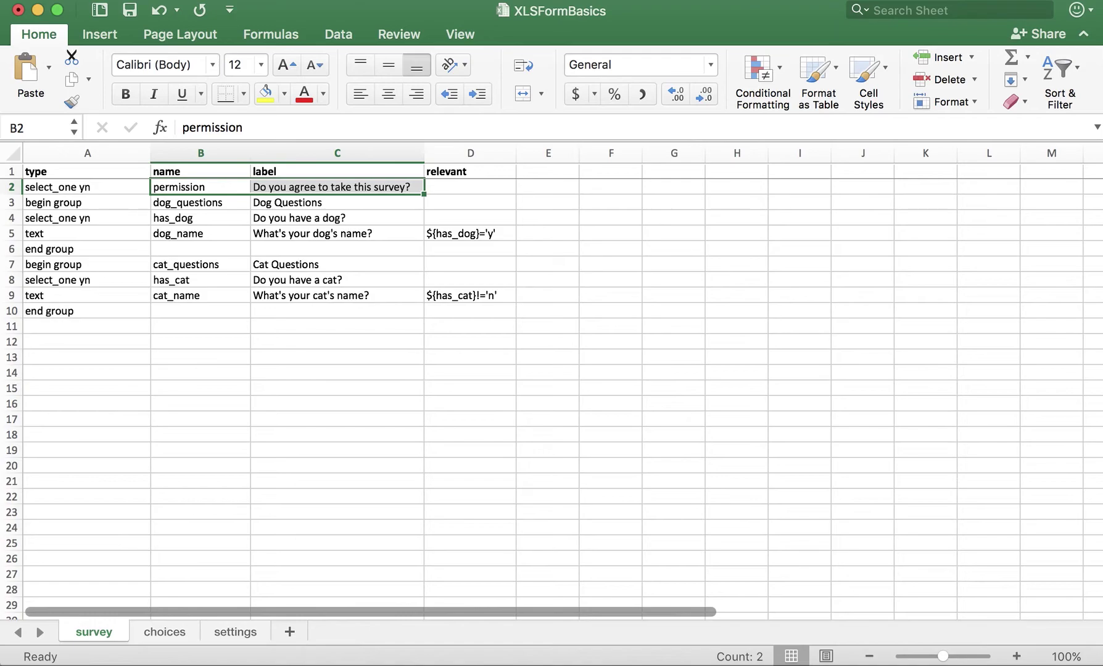
# Set the dog group's relevant cell D3 to ${permission}='y'
pyautogui.click(576, 209)
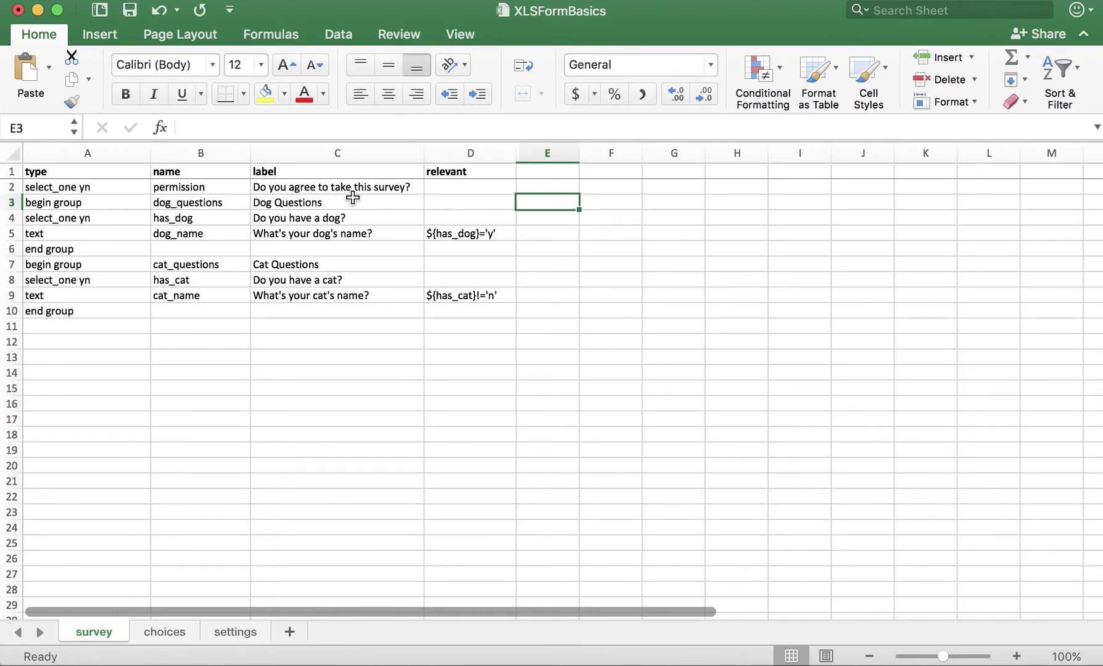
pyautogui.moveTo(338, 204); pyautogui.dragTo(343, 236)
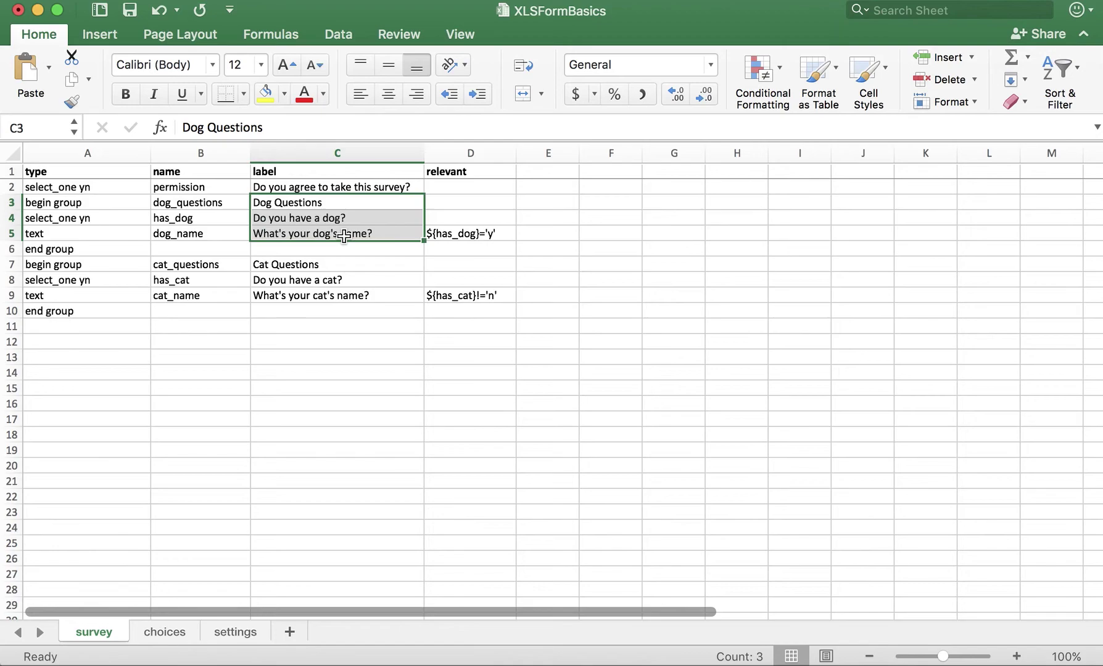
pyautogui.click(488, 204)
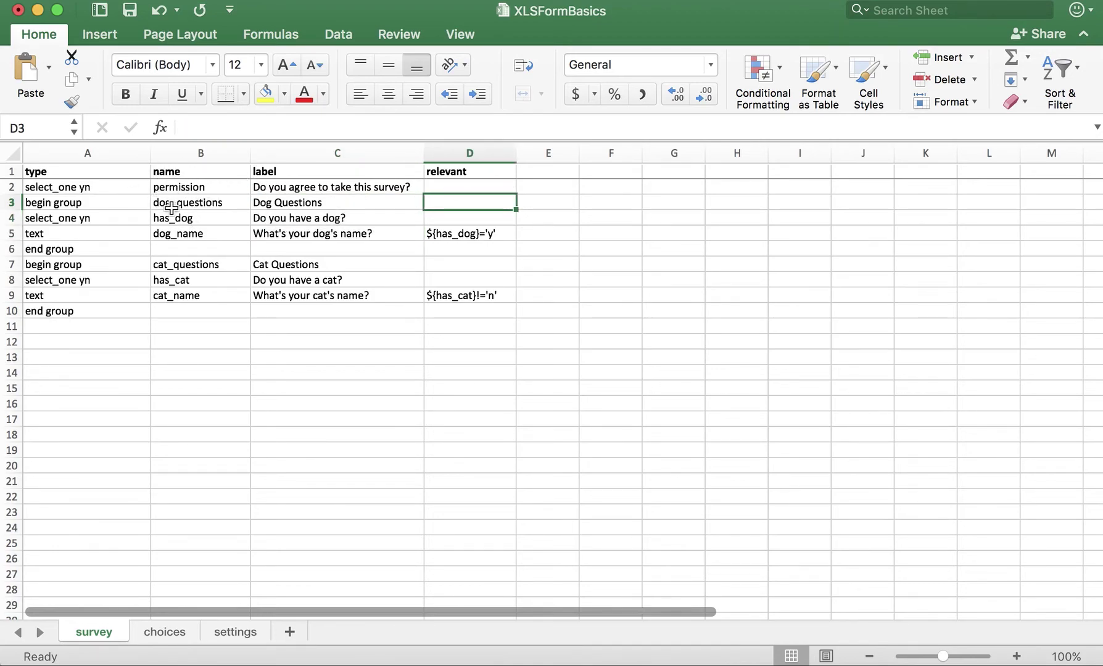
pyautogui.write('${per')
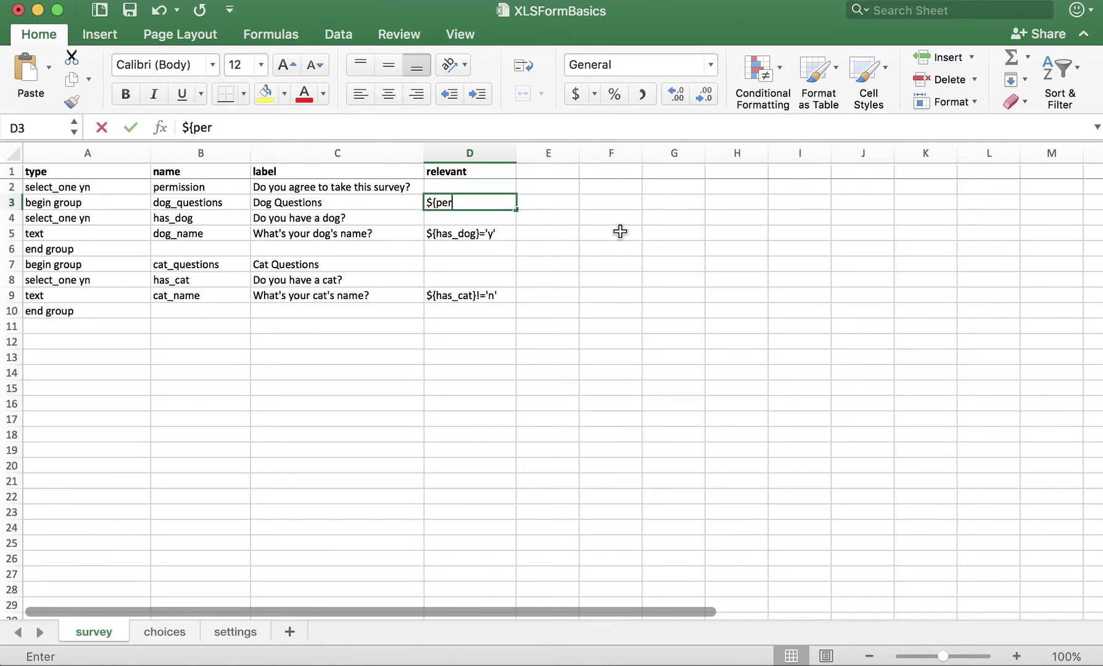
pyautogui.write("mission}='y'")
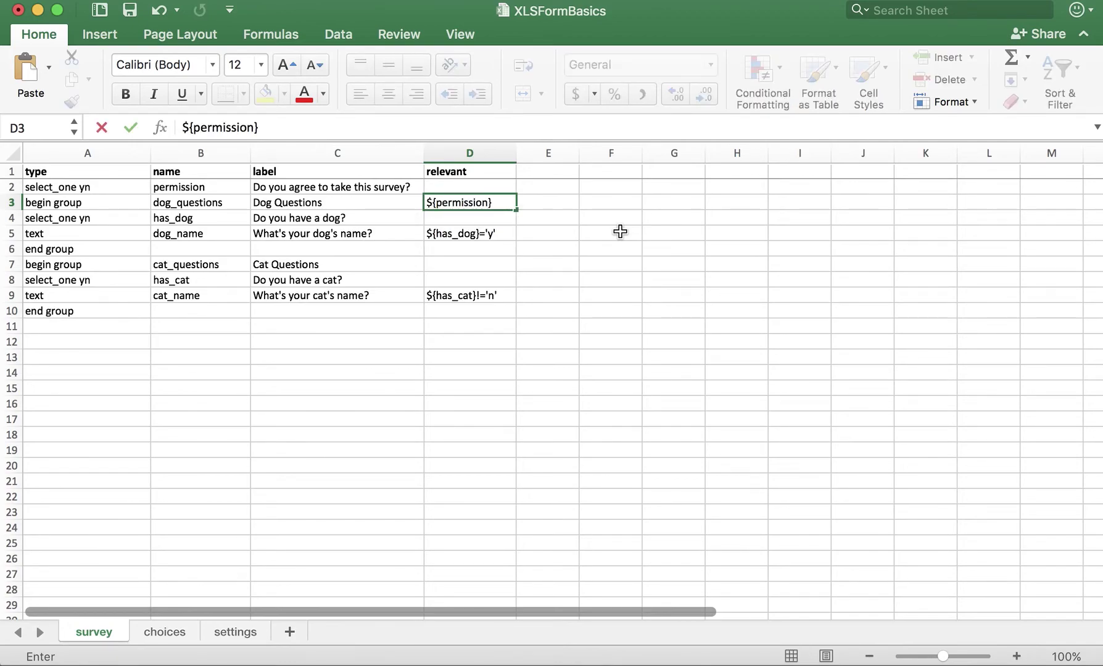
pyautogui.press('Return')
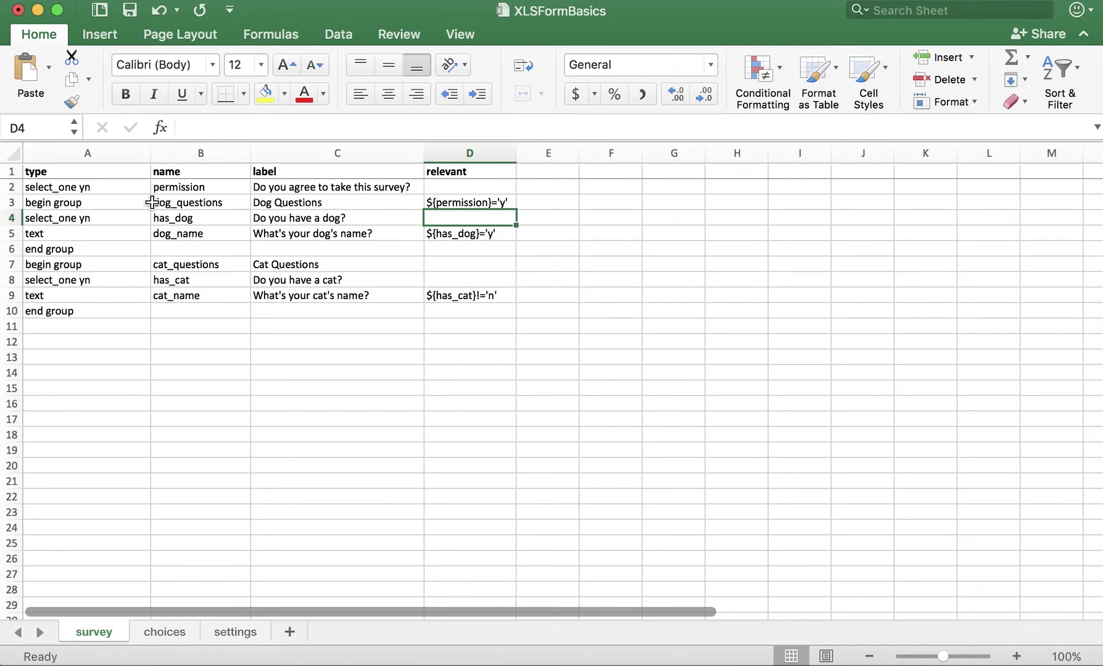
# Set the cat group's relevant cell D7 to ${permission}='y'
pyautogui.click(12, 203)
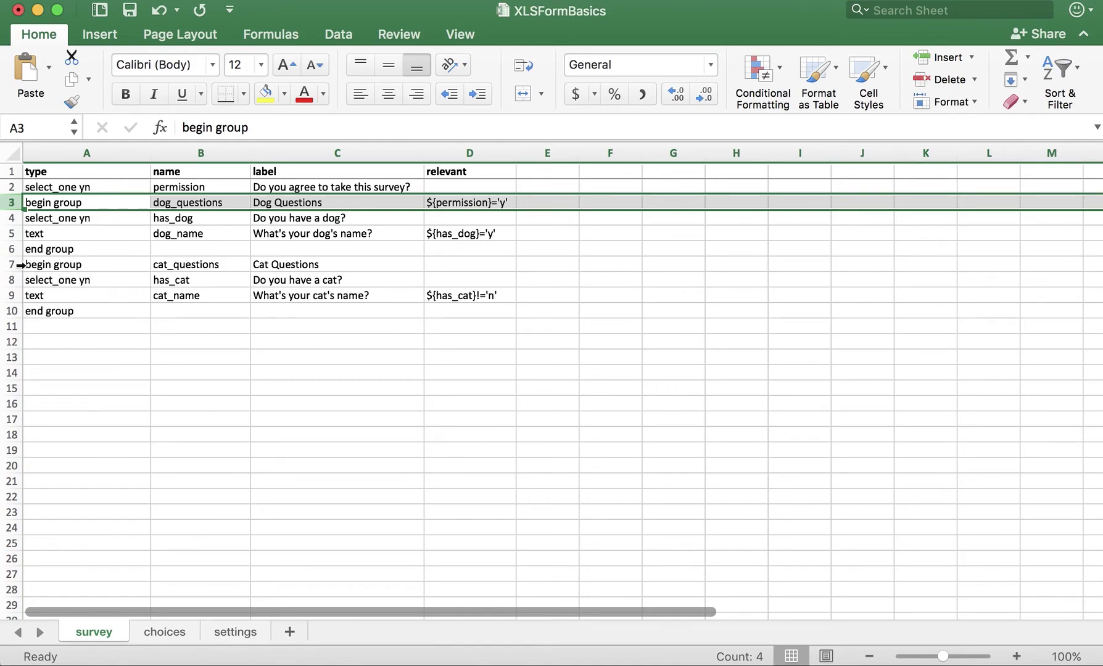
pyautogui.click(14, 264)
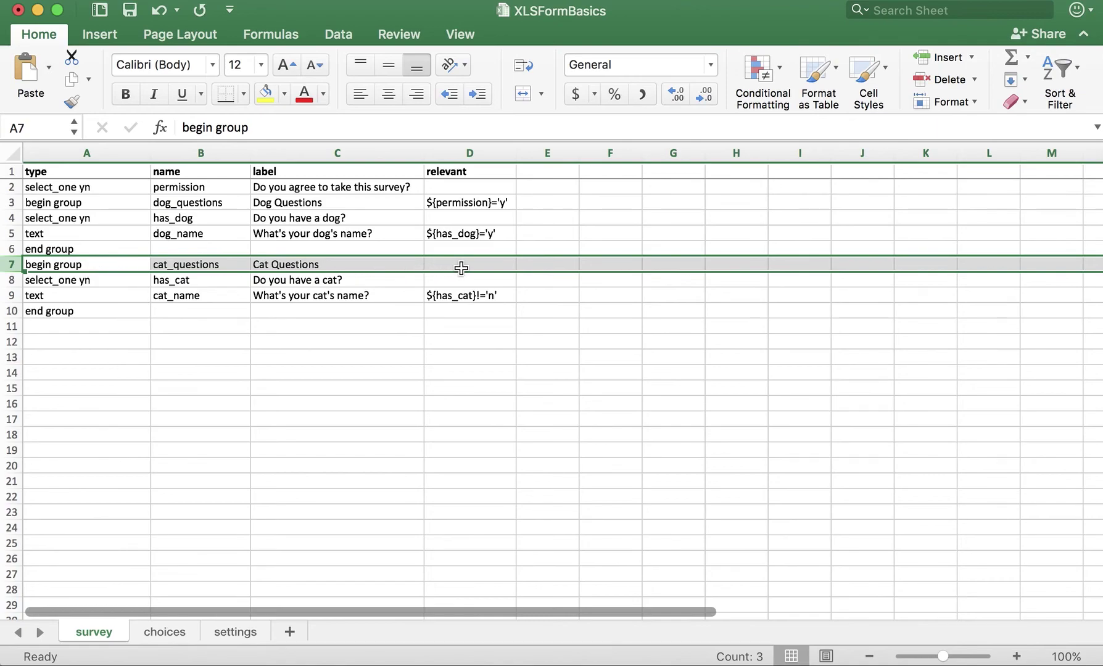
pyautogui.click(464, 264)
pyautogui.write('${permission')
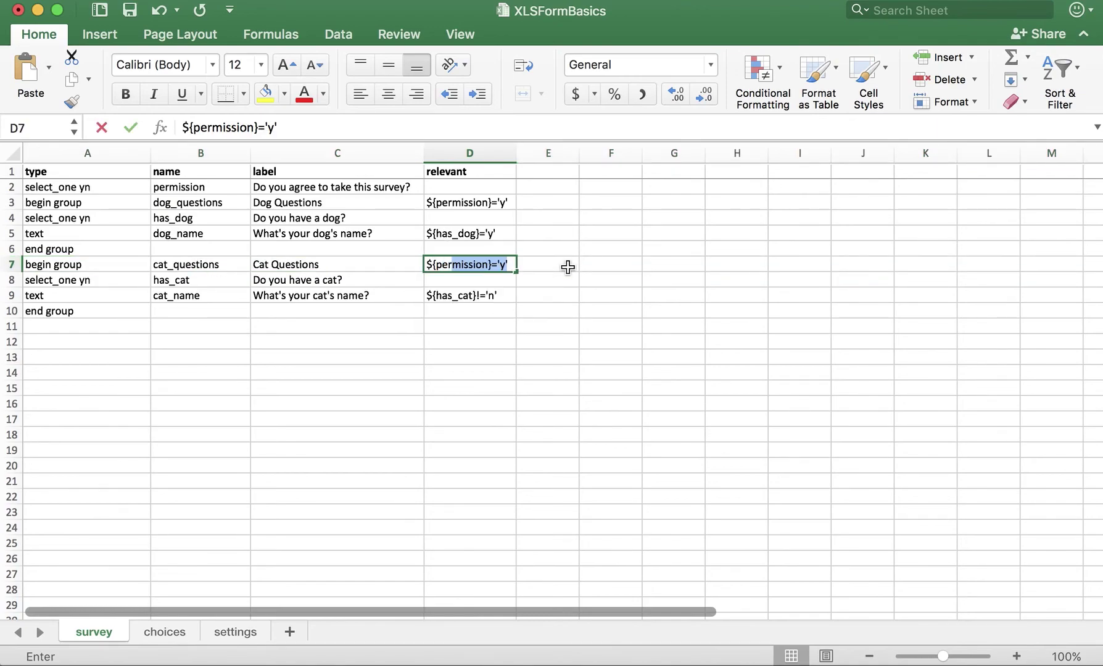
pyautogui.write("}='y'")
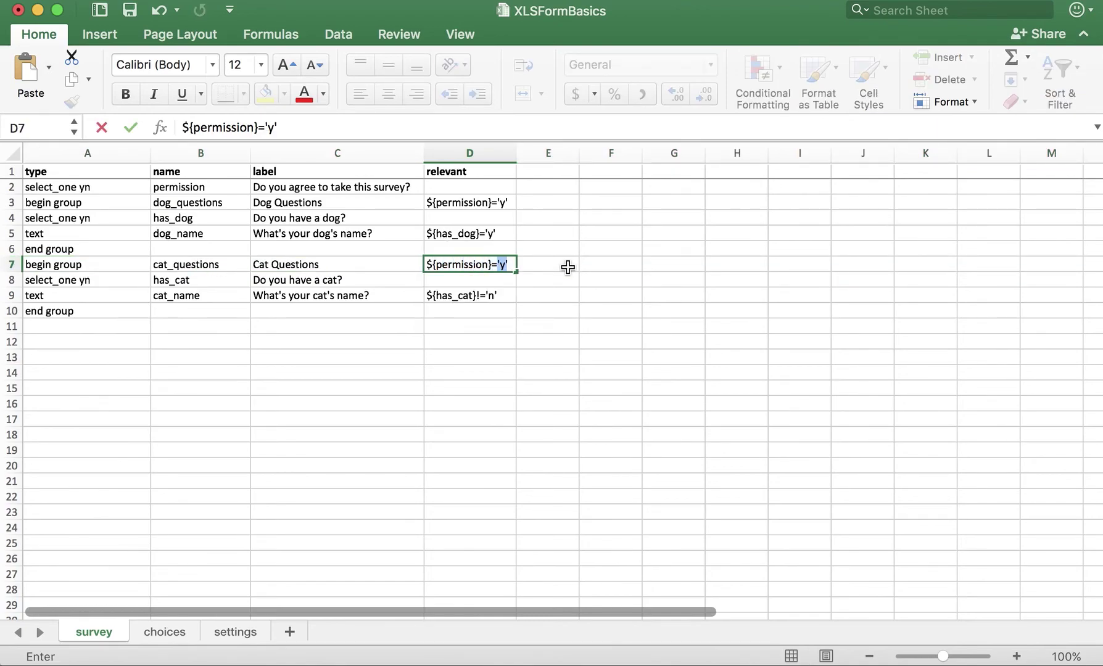
pyautogui.press('Return')
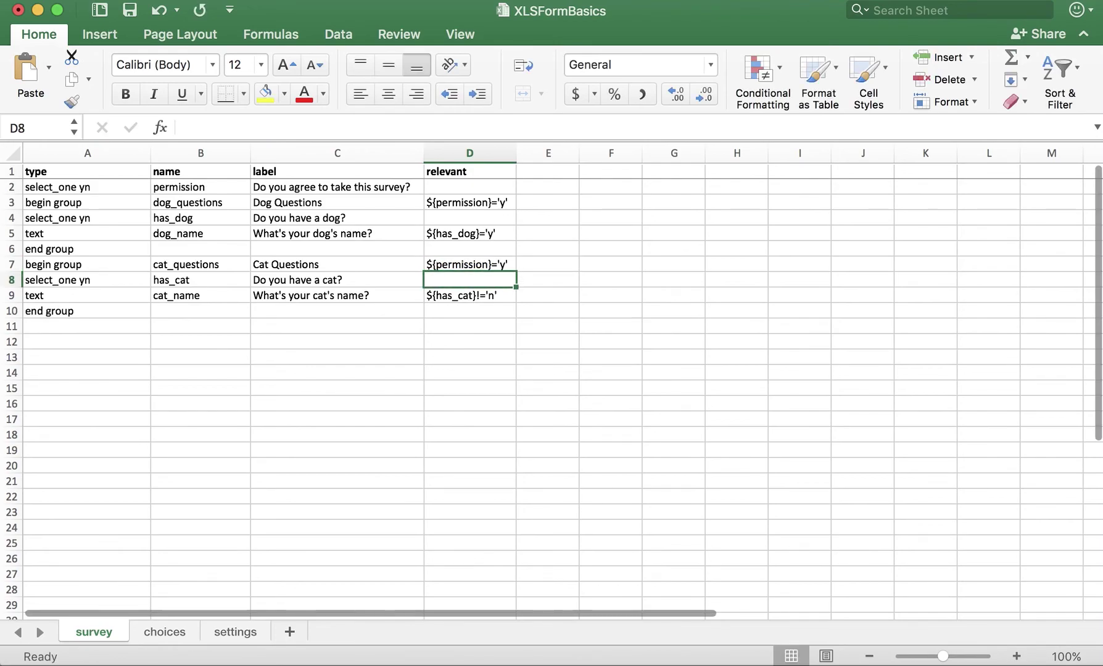